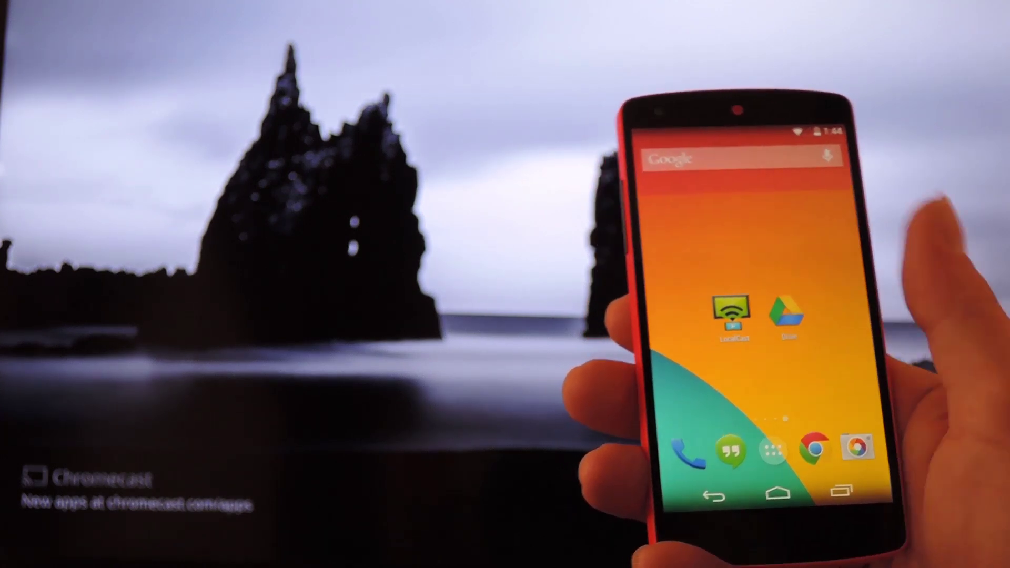
Launch LocalCast and sign in to Google Drive under CLOUD with the phone's account
{"action": "left_click", "coordinate": [764, 348]}
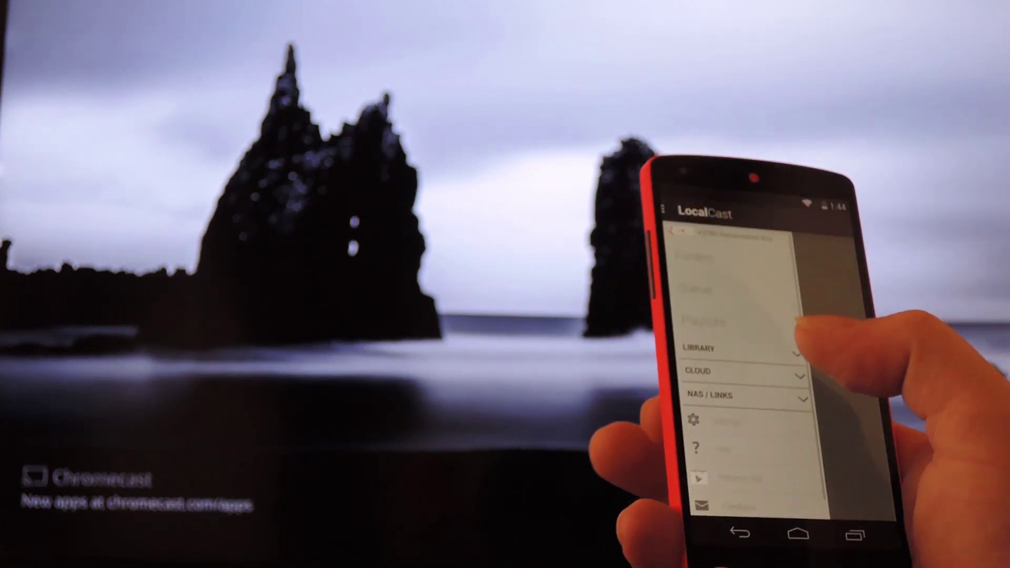
{"action": "left_click", "coordinate": [795, 360]}
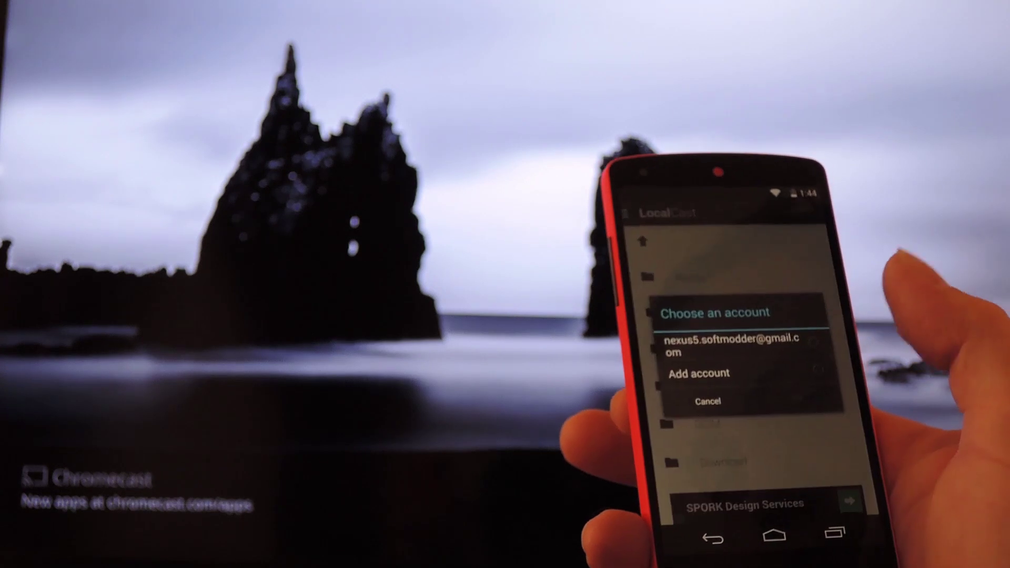
{"action": "left_click", "coordinate": [808, 386]}
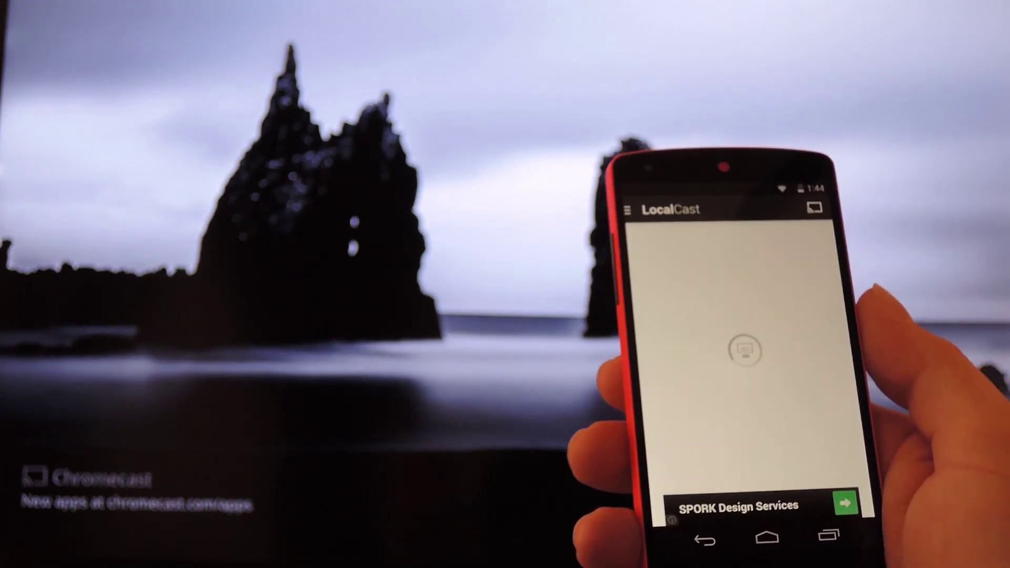
Connect LocalCast to the Chromecast from the cast icon's device list
{"action": "left_click", "coordinate": [800, 372]}
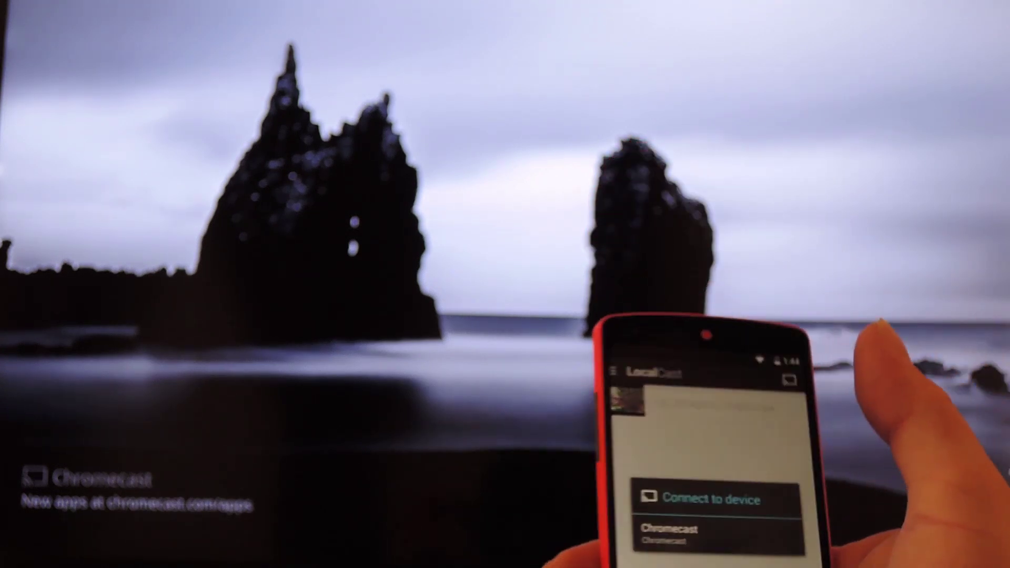
{"action": "left_click", "coordinate": [758, 472]}
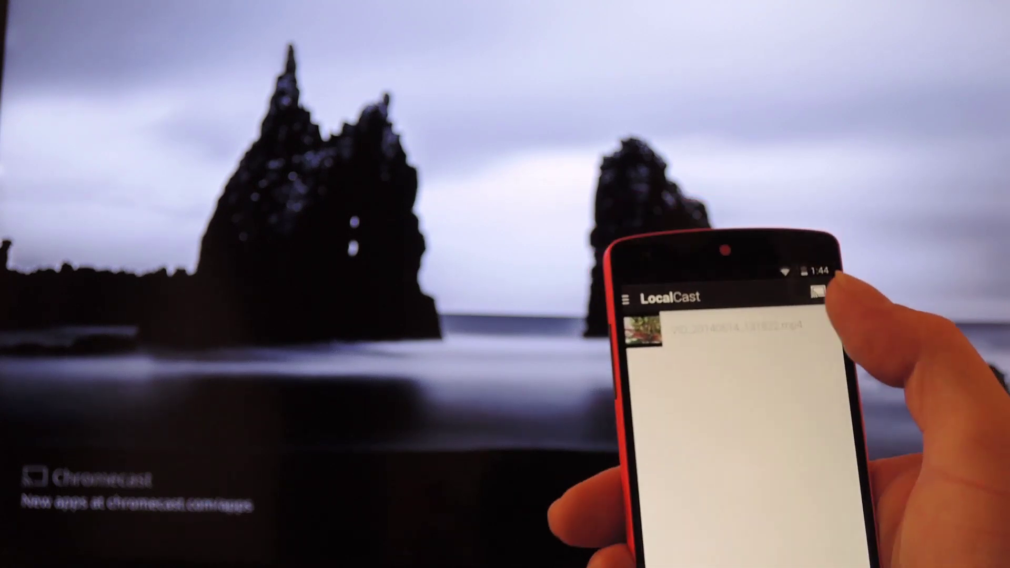